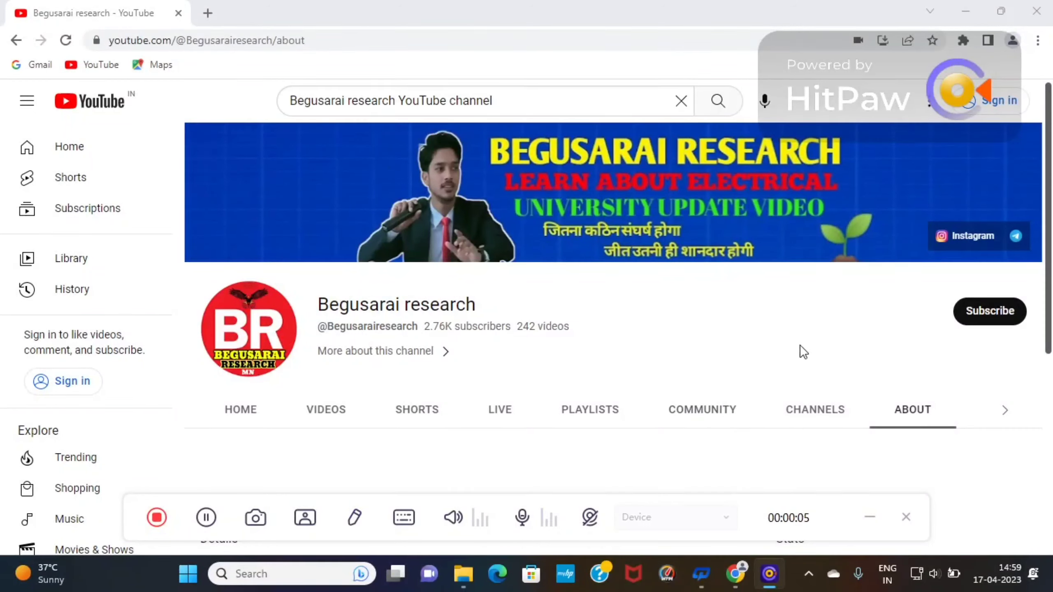
- Write 'Auto' in red freehand pen below the YouTube channel tabs
left_click(352, 519)
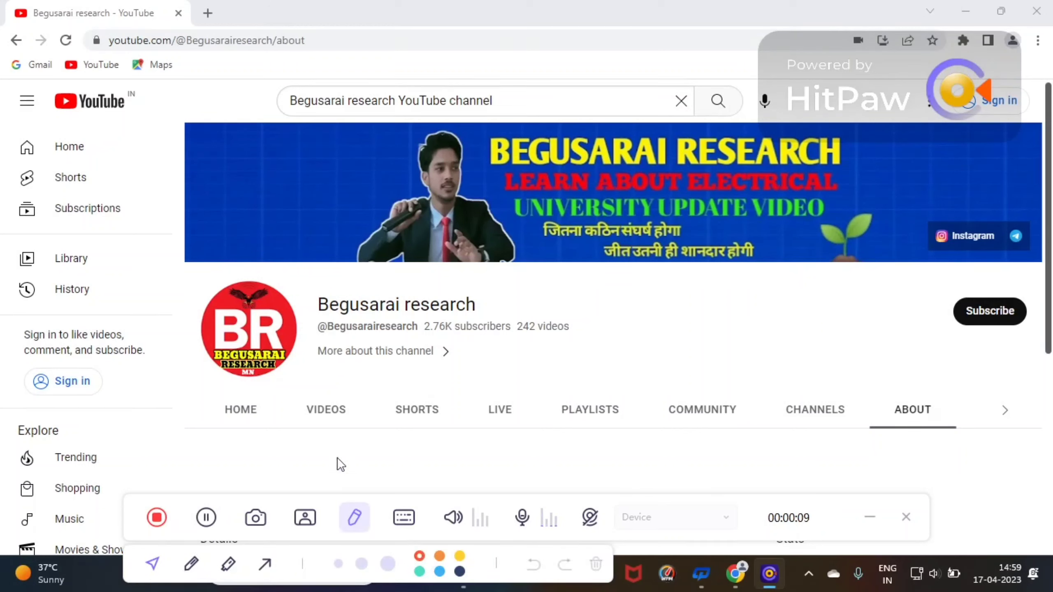
left_click_drag(357, 373, 388, 374)
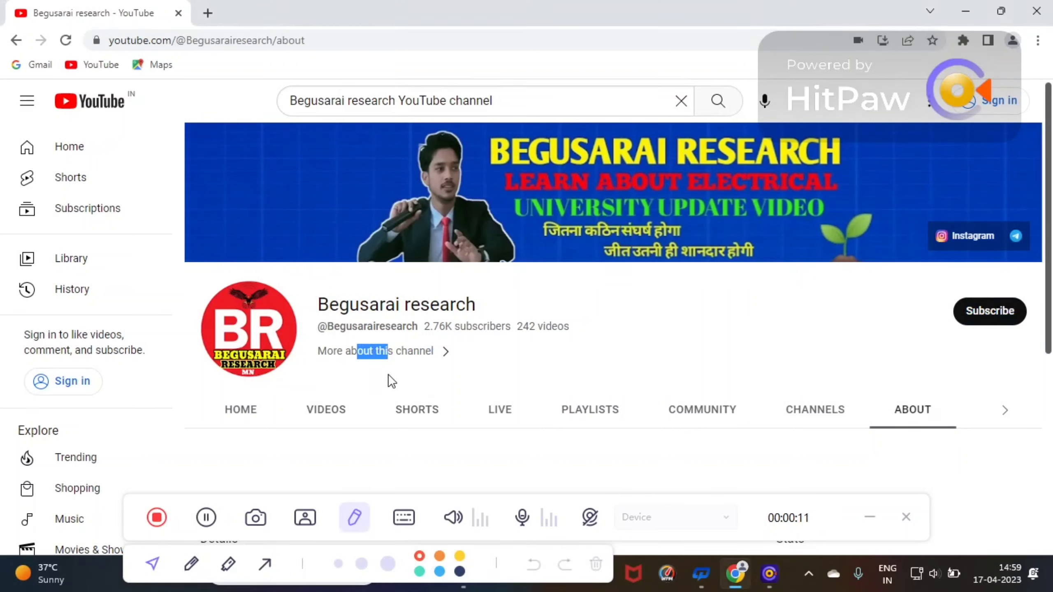
left_click(364, 381)
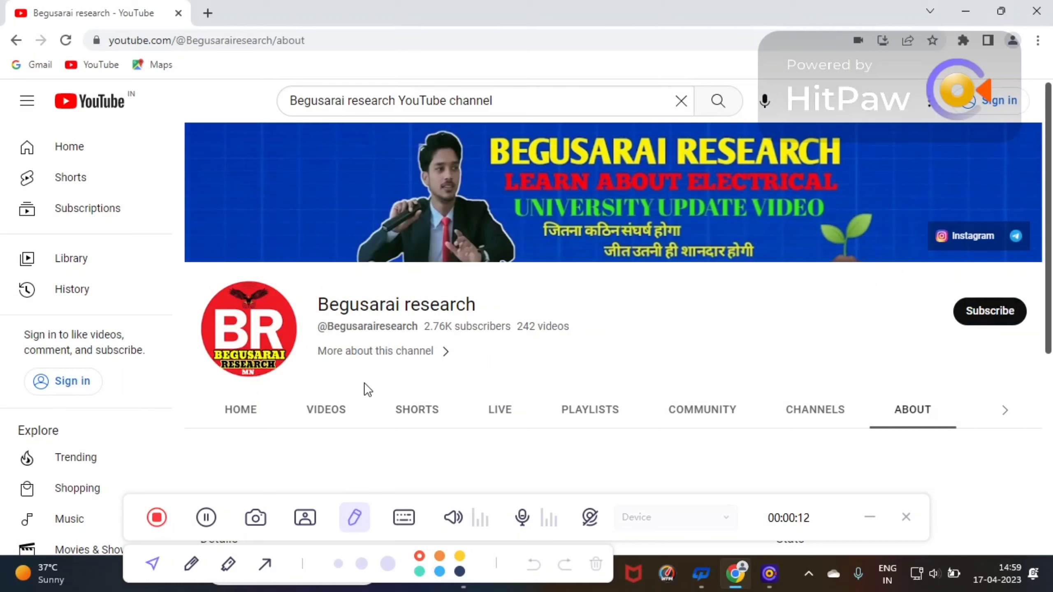
left_click(192, 563)
mouse_move(380, 420)
left_mouse_down()
mouse_move(390, 480)
mouse_move(427, 464)
left_mouse_up()
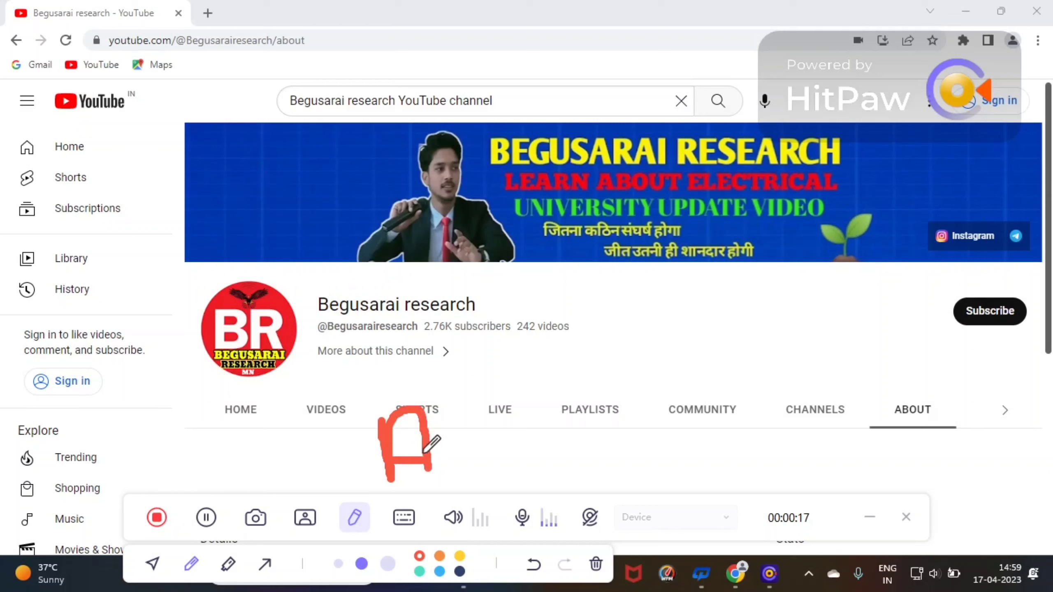
mouse_move(447, 420)
left_mouse_down()
mouse_move(575, 356)
mouse_move(615, 453)
left_mouse_up()
mouse_move(548, 424)
left_mouse_down()
mouse_move(669, 415)
mouse_move(701, 426)
left_mouse_up()
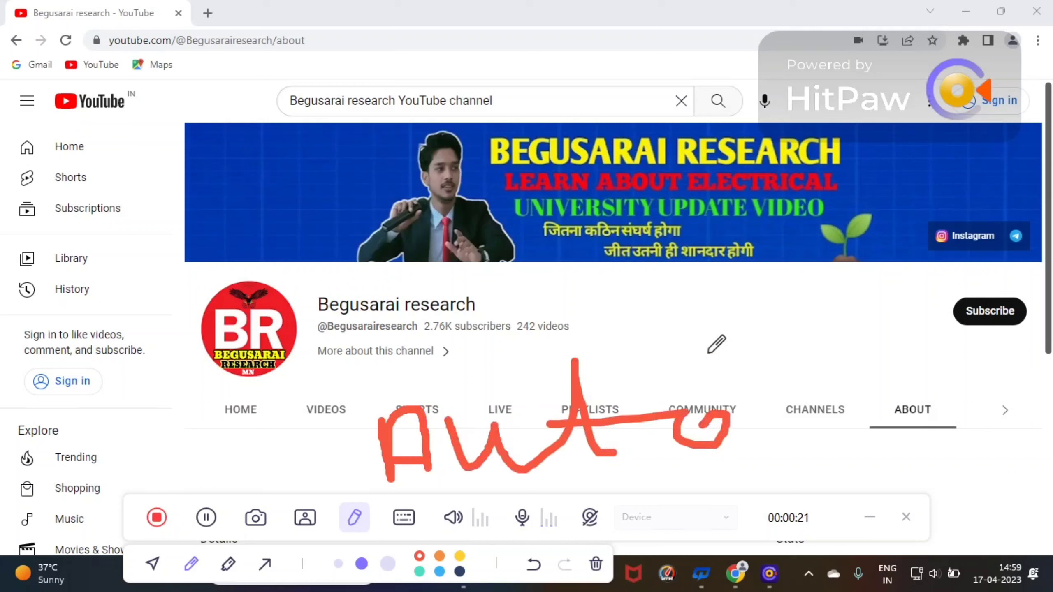
- Draw large red loops around the Auto writing, the channel name and the logo
left_click_drag(514, 307, 666, 323)
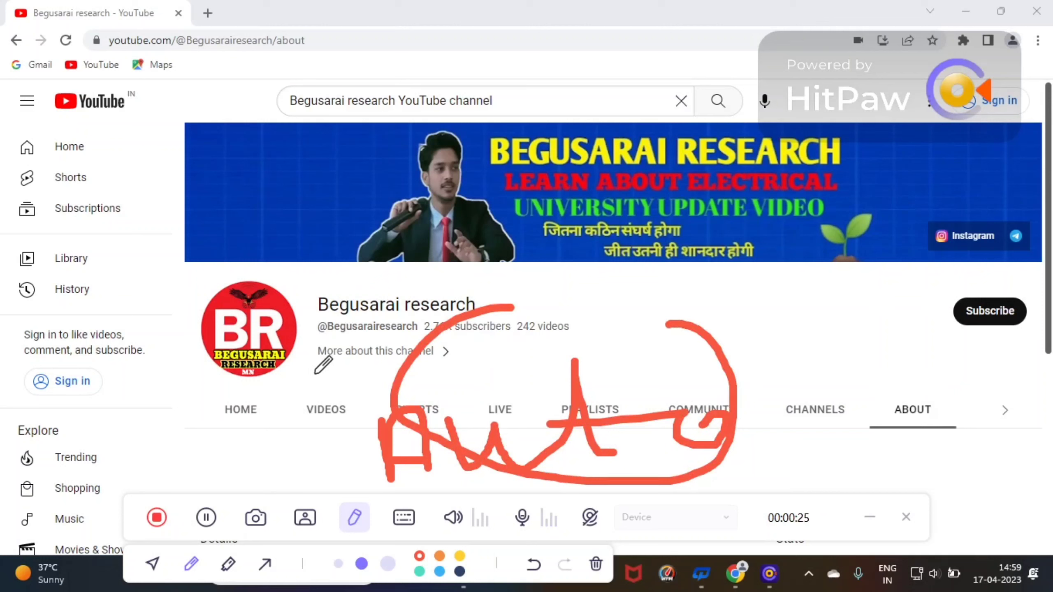
mouse_move(315, 372)
left_mouse_down()
mouse_move(334, 219)
mouse_move(348, 460)
mouse_move(398, 392)
left_mouse_up()
mouse_move(294, 348)
left_mouse_down()
mouse_move(389, 373)
mouse_move(597, 374)
left_mouse_up()
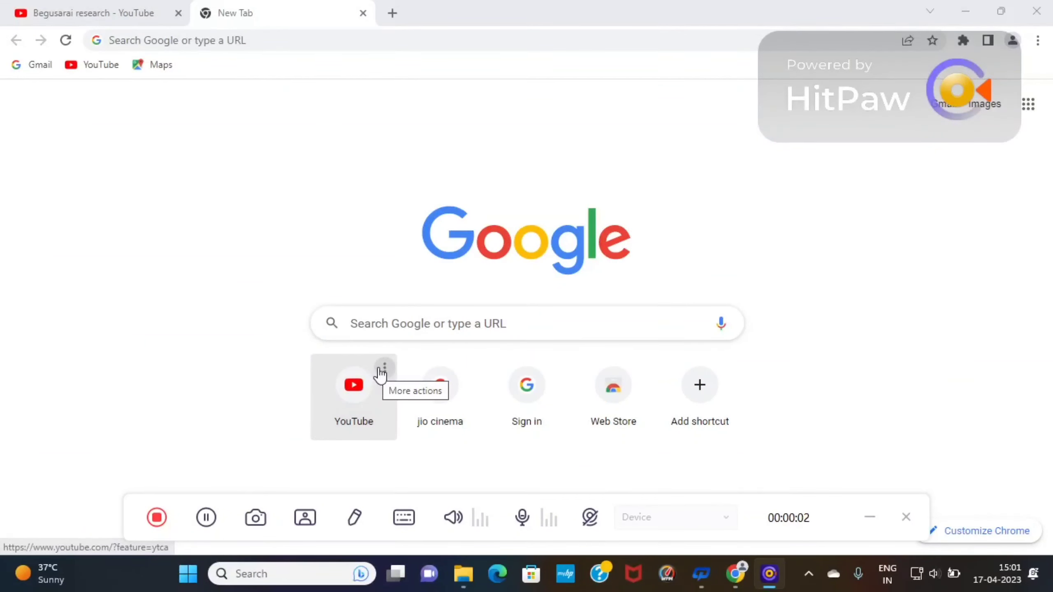
- Search Google for the recent query 'autocad electrical student version'
left_click(522, 322)
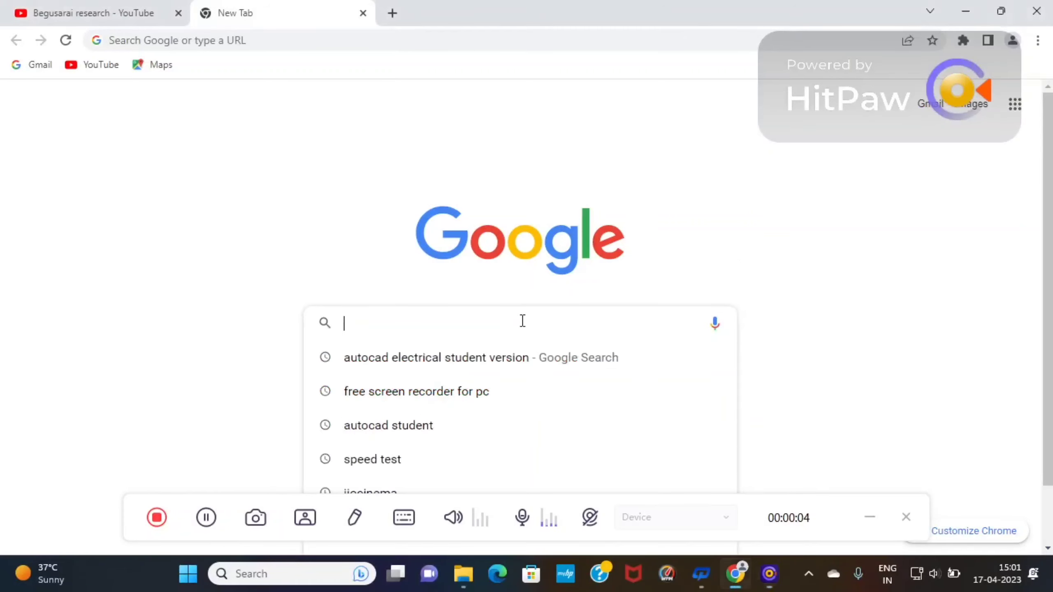
mouse_move(481, 356)
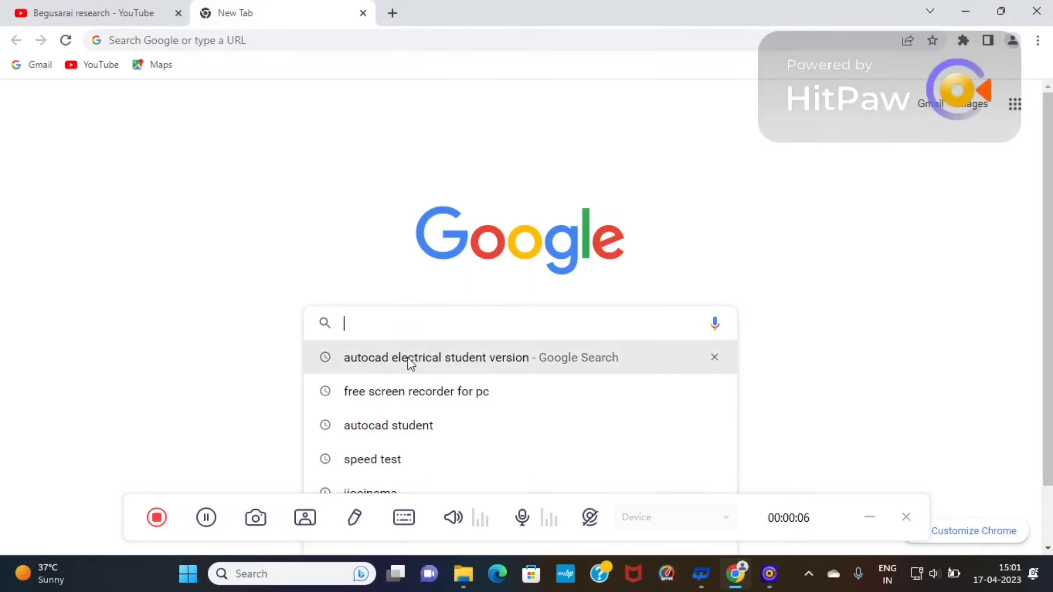
left_click(441, 359)
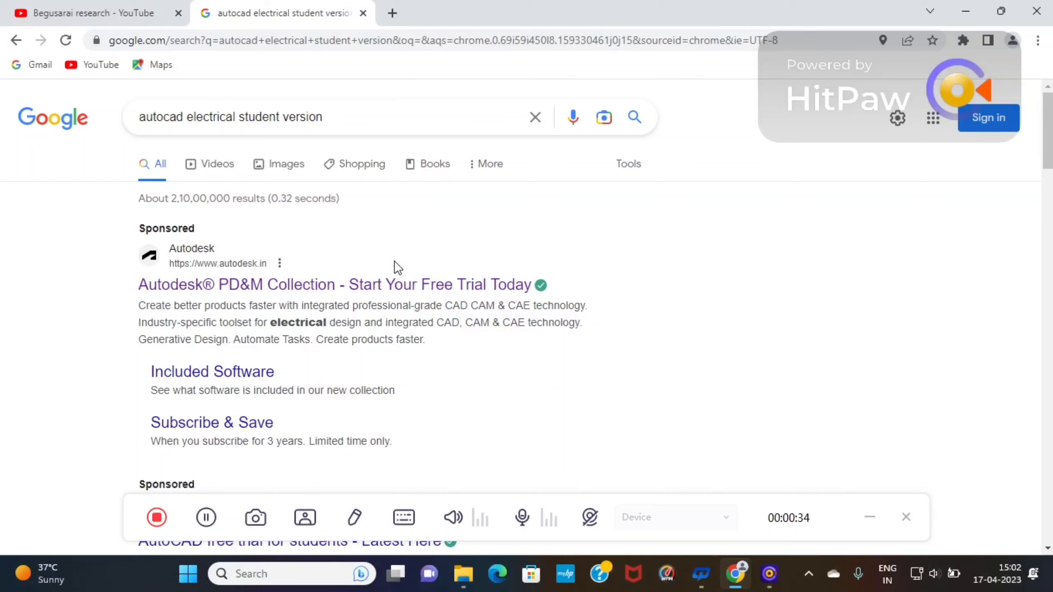
- Open the 'AutoCAD Electrical Toolset included with Official AutoCAD' Autodesk result
scroll(392, 276, "down", 2)
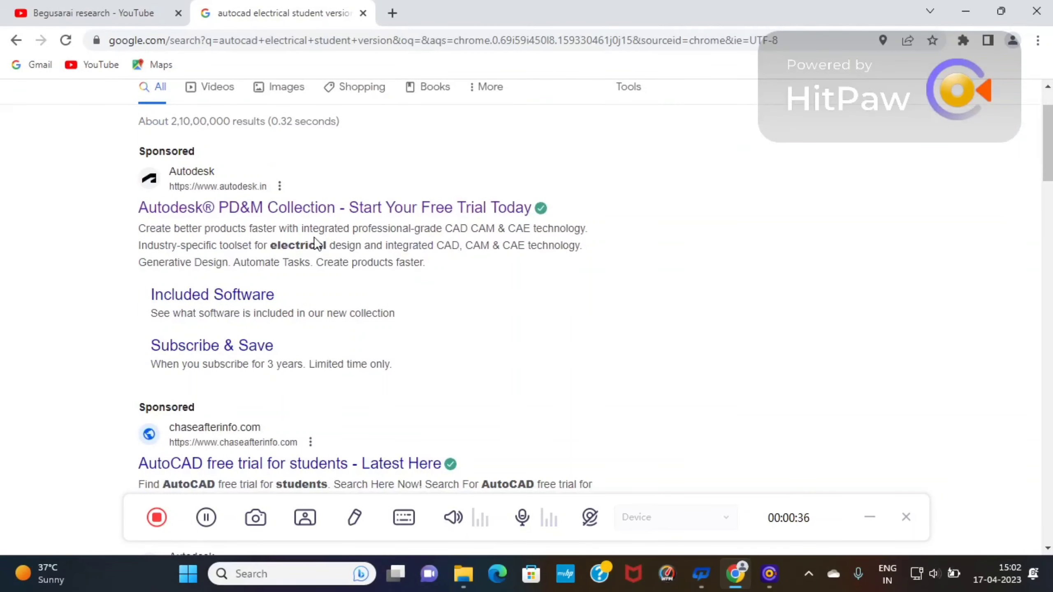
scroll(308, 237, "down", 2)
scroll(308, 237, "down", 1)
scroll(308, 238, "down", 3)
scroll(309, 244, "down", 2)
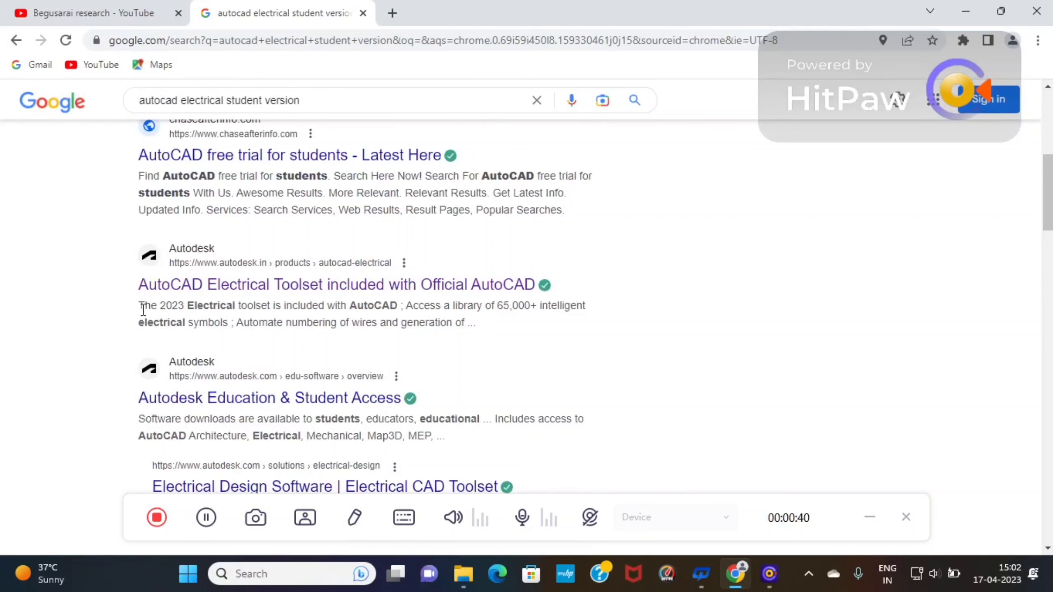
left_click_drag(140, 310, 239, 311)
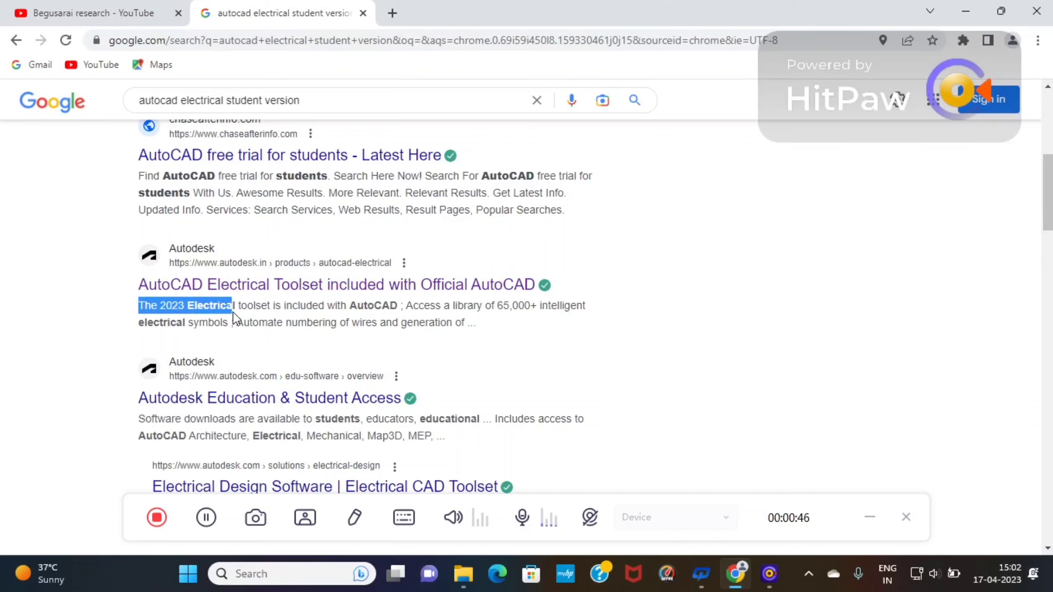
left_click(499, 329)
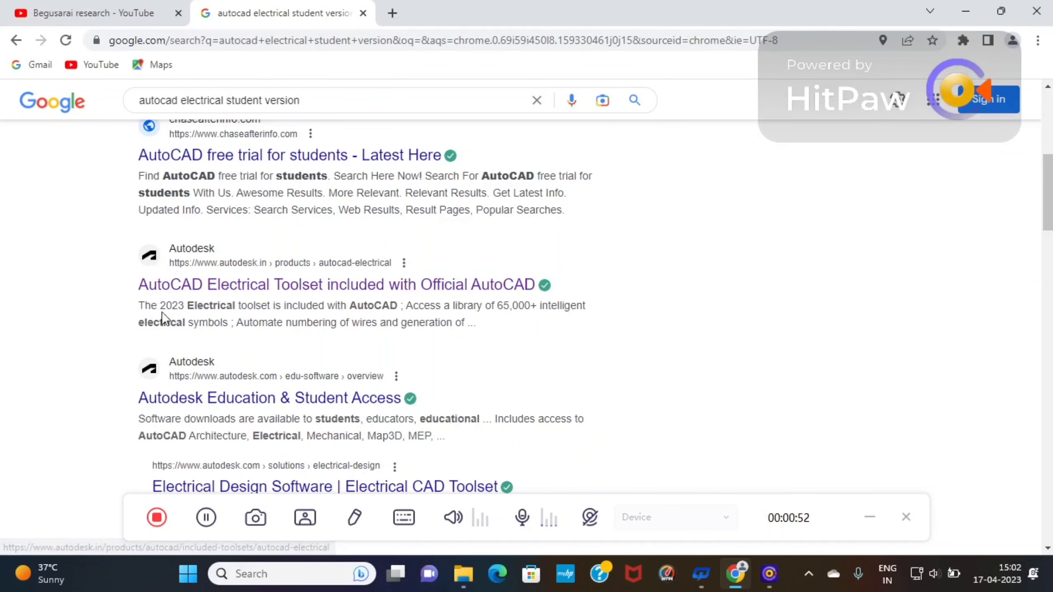
left_click(226, 287)
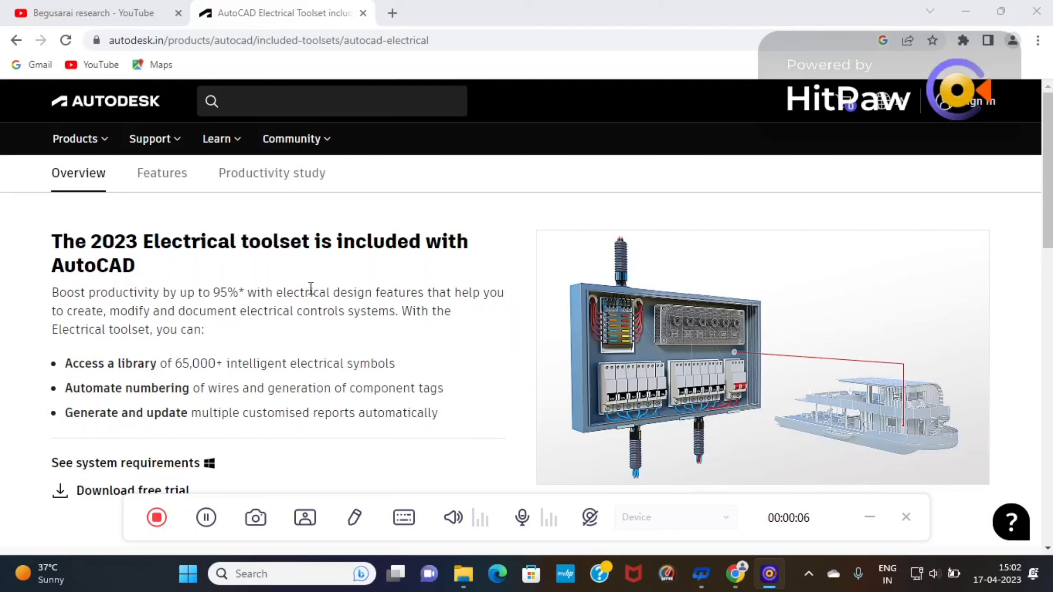
- Follow the product page's 'Download free trial' link to the AutoCAD Free Trial page
scroll(309, 284, "down", 2)
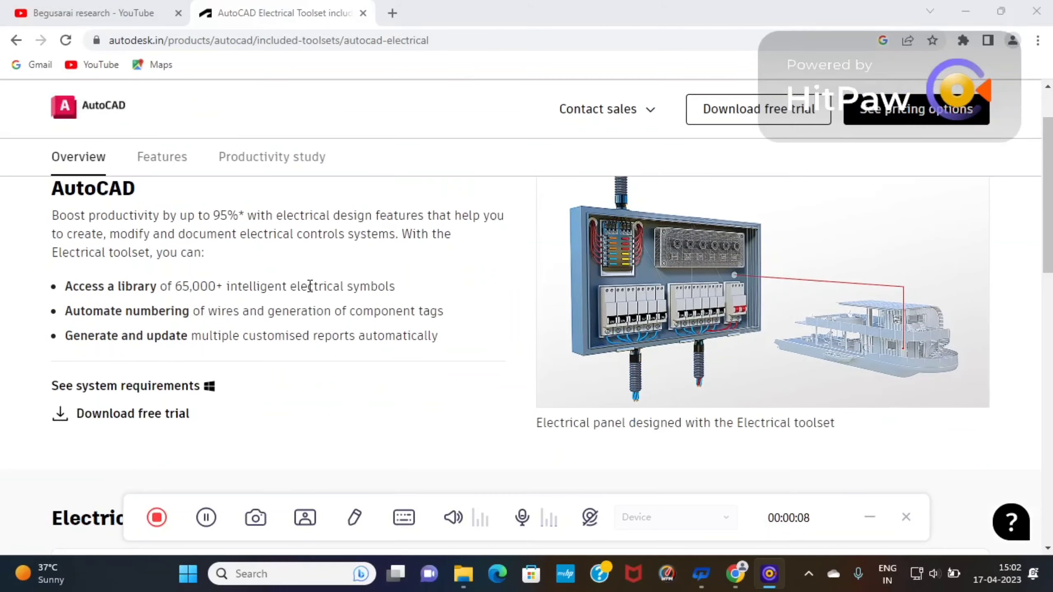
scroll(309, 287, "down", 2)
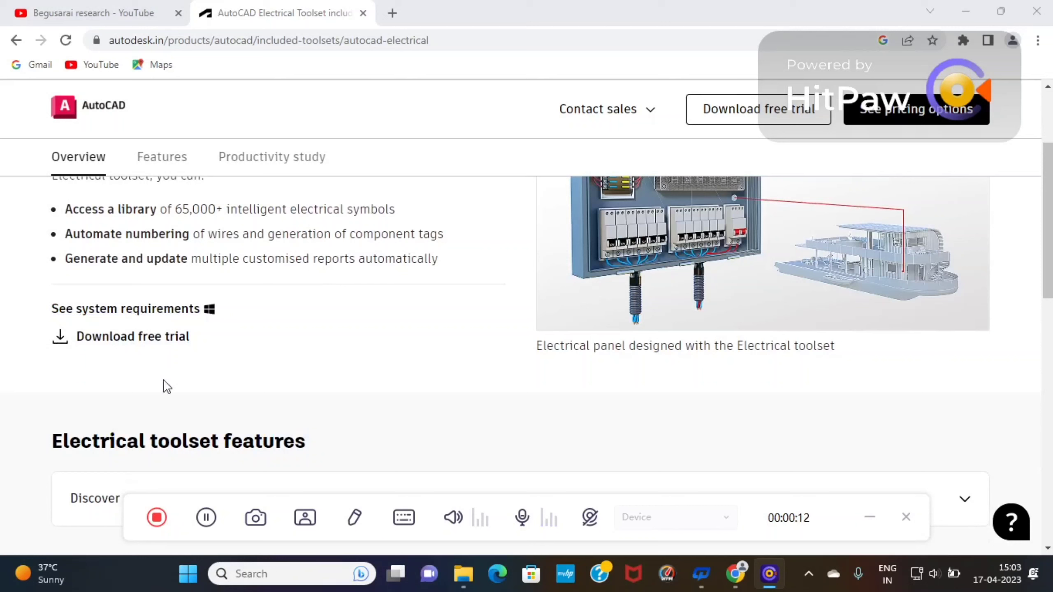
left_click(160, 344)
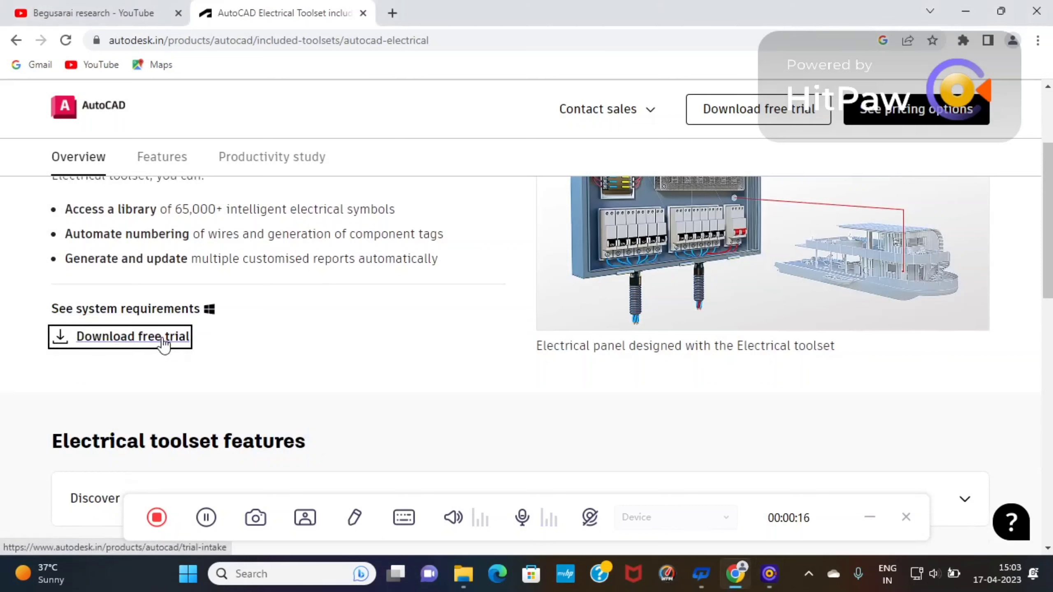
left_click(161, 339)
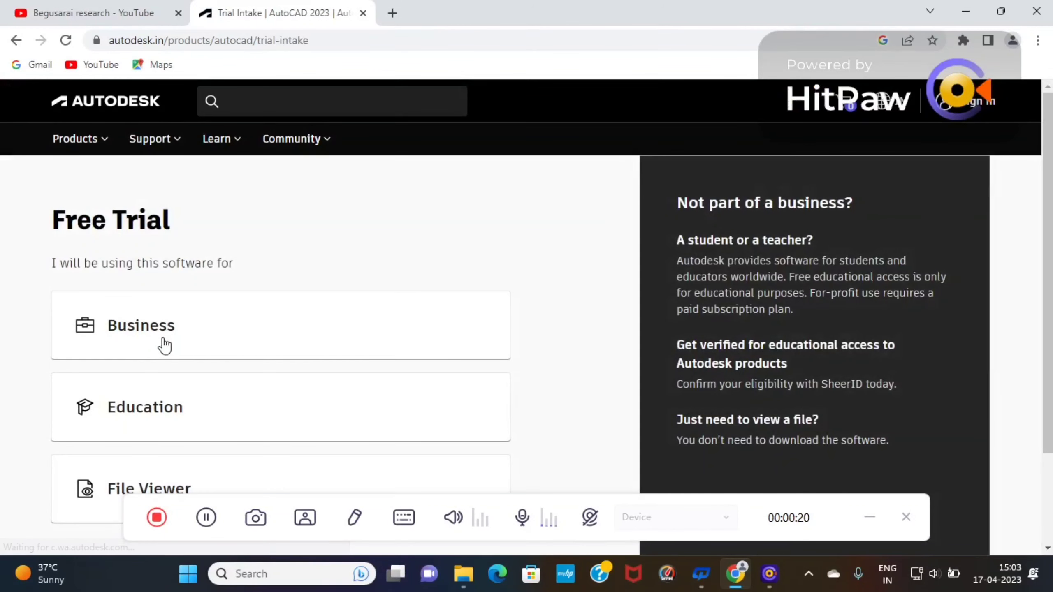
- Choose Business use on the free-trial form and continue
scroll(172, 308, "down", 4)
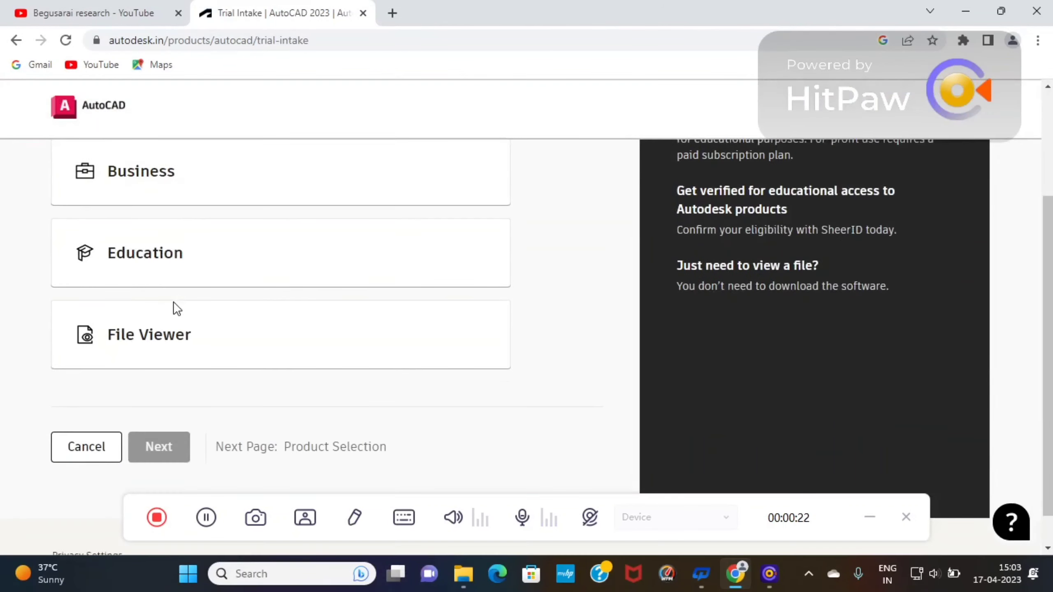
scroll(164, 312, "up", 4)
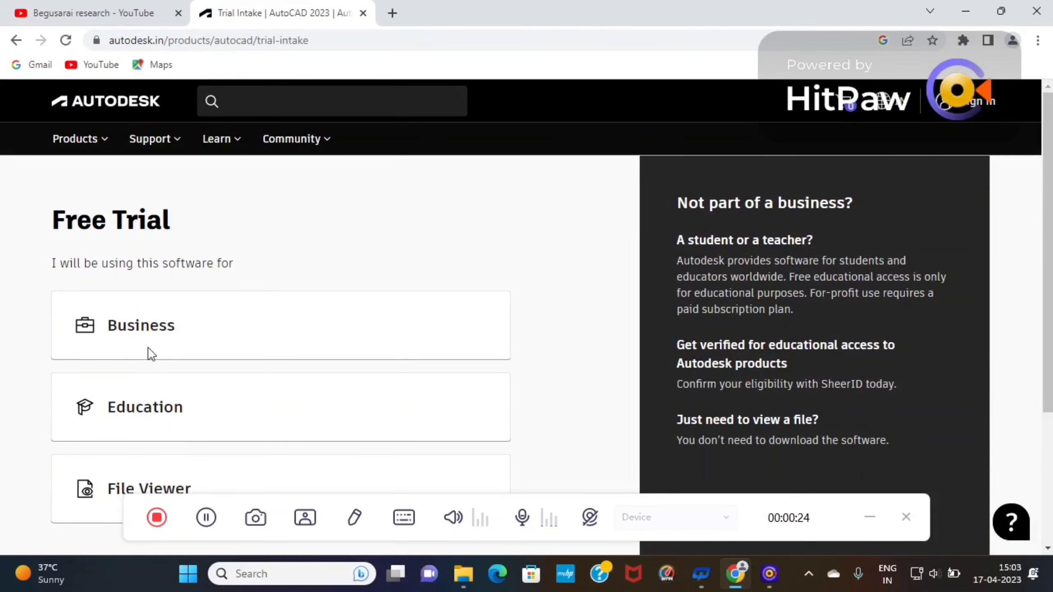
left_click(178, 327)
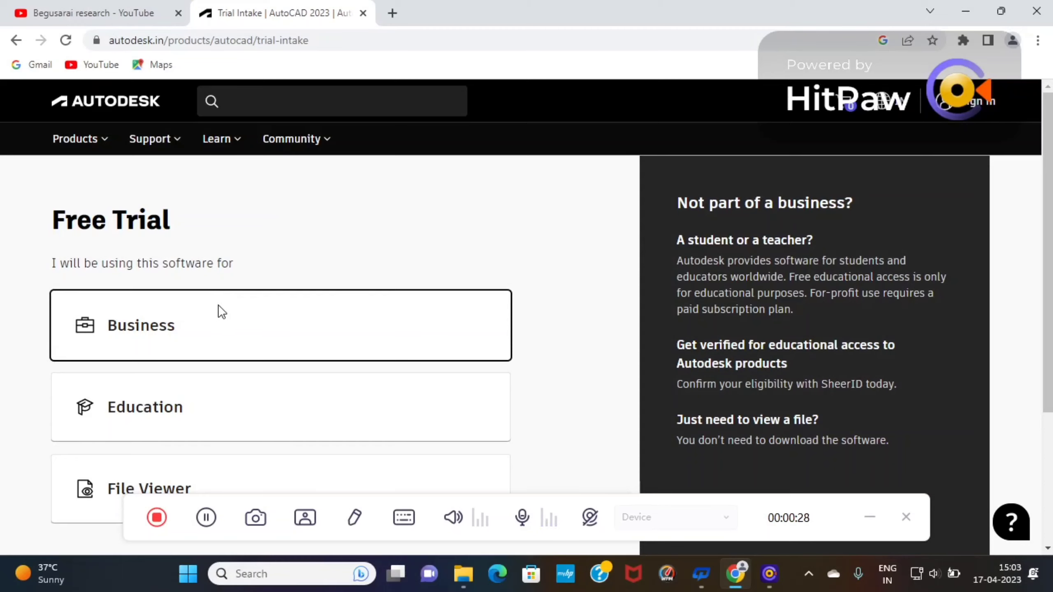
scroll(219, 306, "down", 4)
left_click(181, 412)
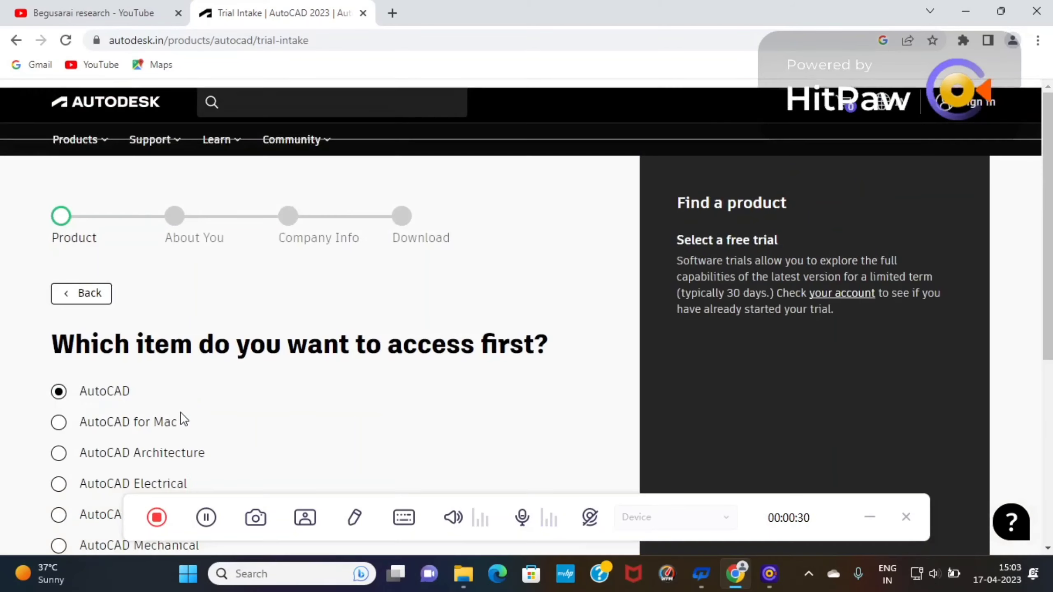
- Select AutoCAD Electrical as the trial product and continue to sign-in
scroll(182, 362, "down", 3)
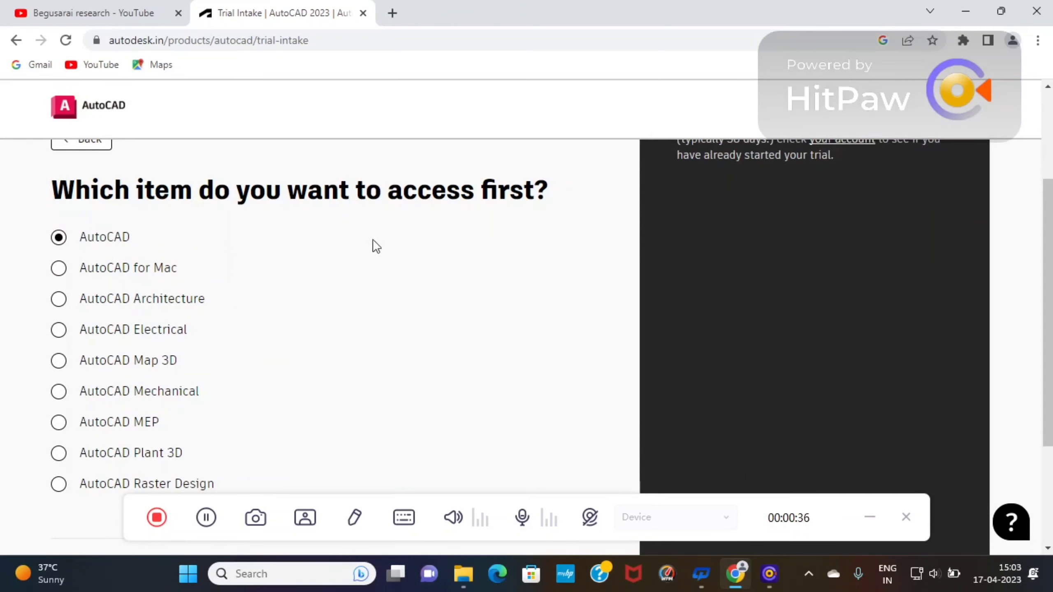
left_click(62, 336)
scroll(258, 311, "down", 4)
left_click(176, 411)
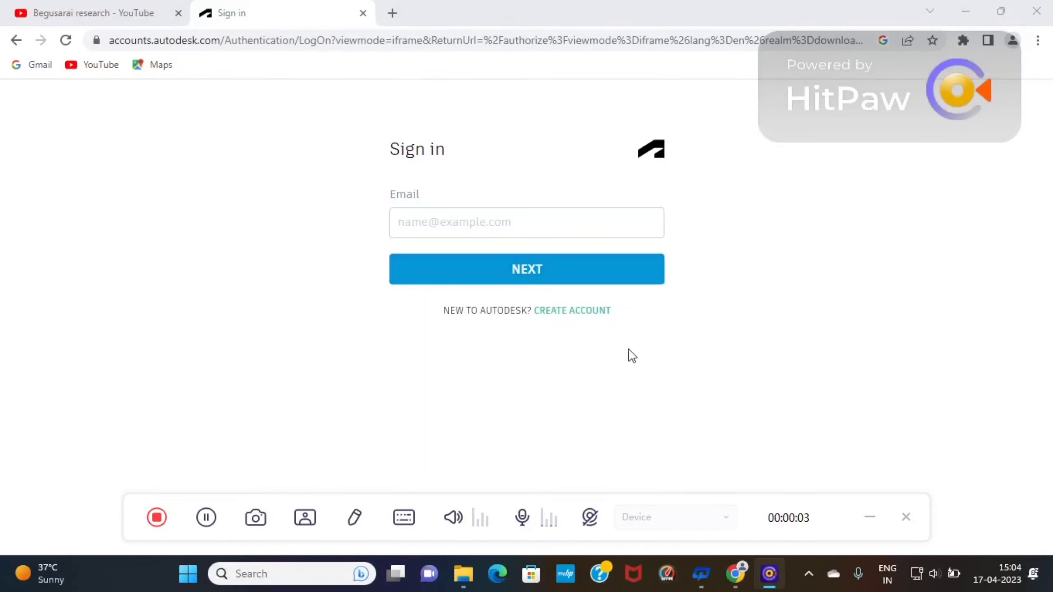
- Sign in to the Autodesk account with its e-mail address and password
left_click(458, 220)
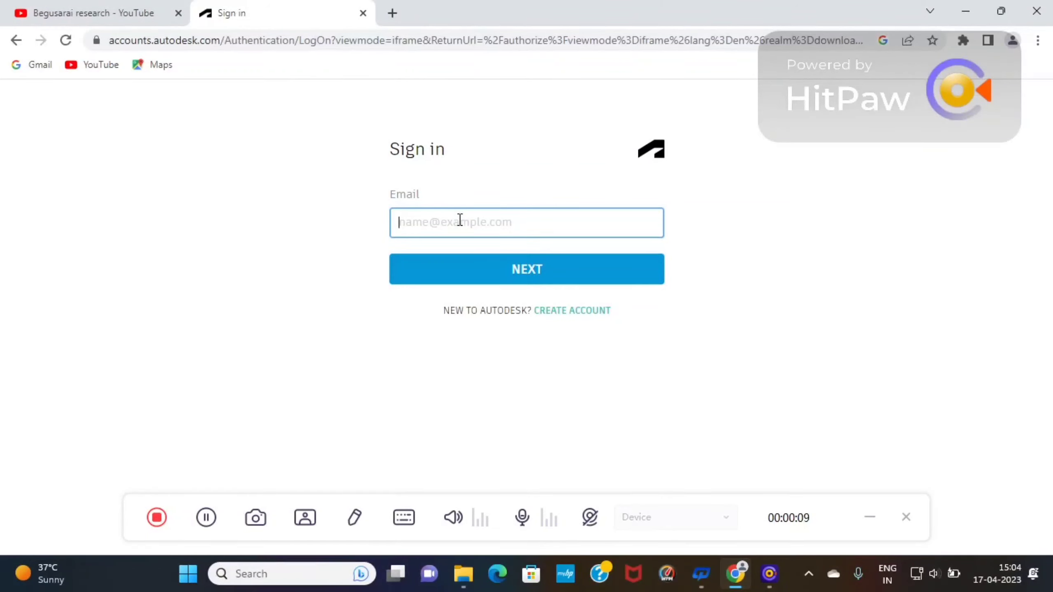
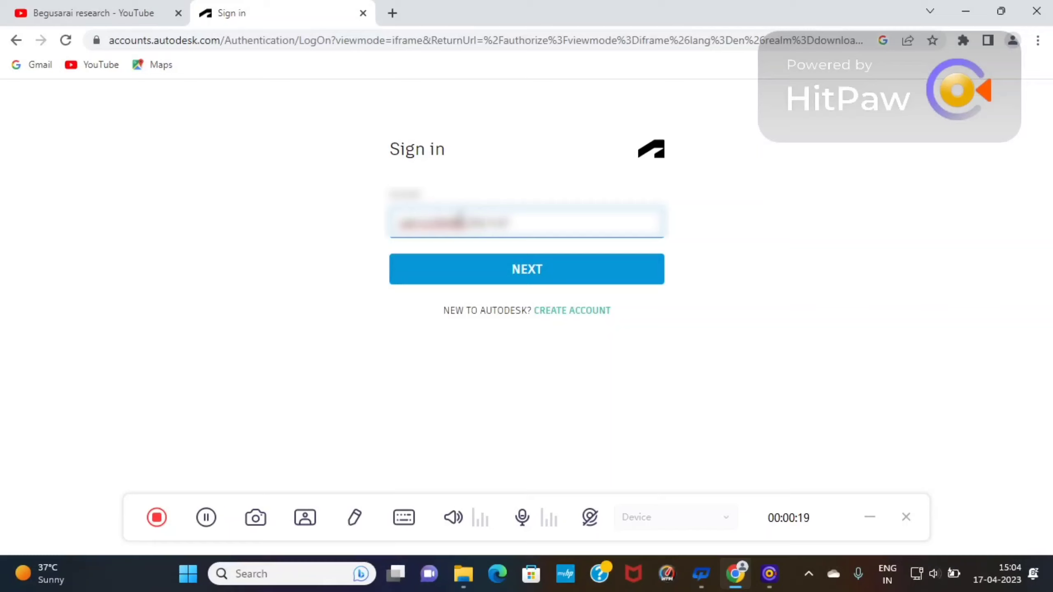
left_click(529, 283)
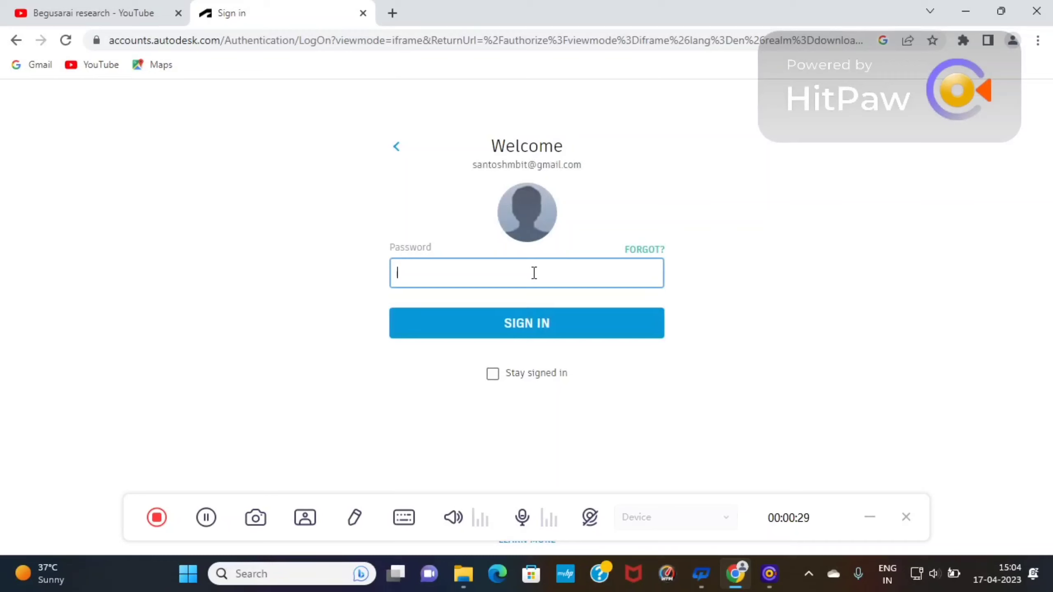
type("**")
type("**")
type("***")
left_click(542, 321)
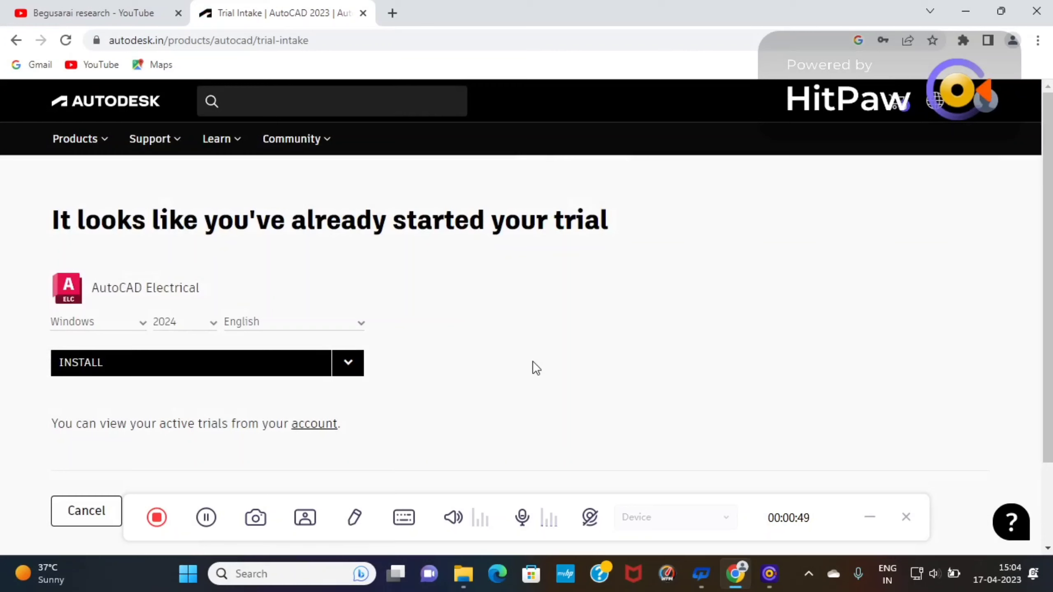
- Download the Windows 2024 English AutoCAD Electrical installer instead of installing directly
left_click(346, 370)
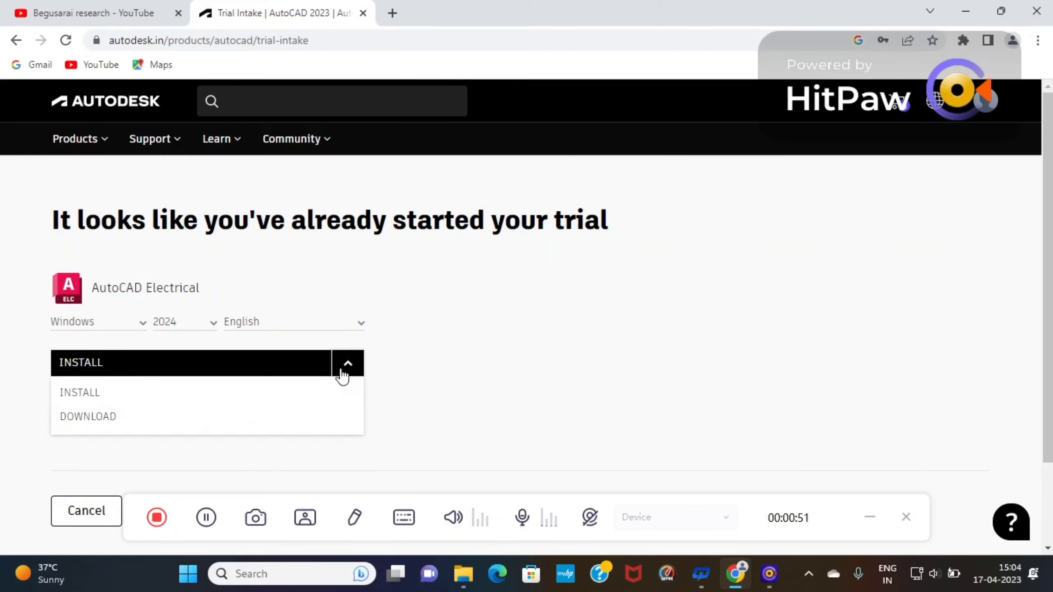
left_click(99, 423)
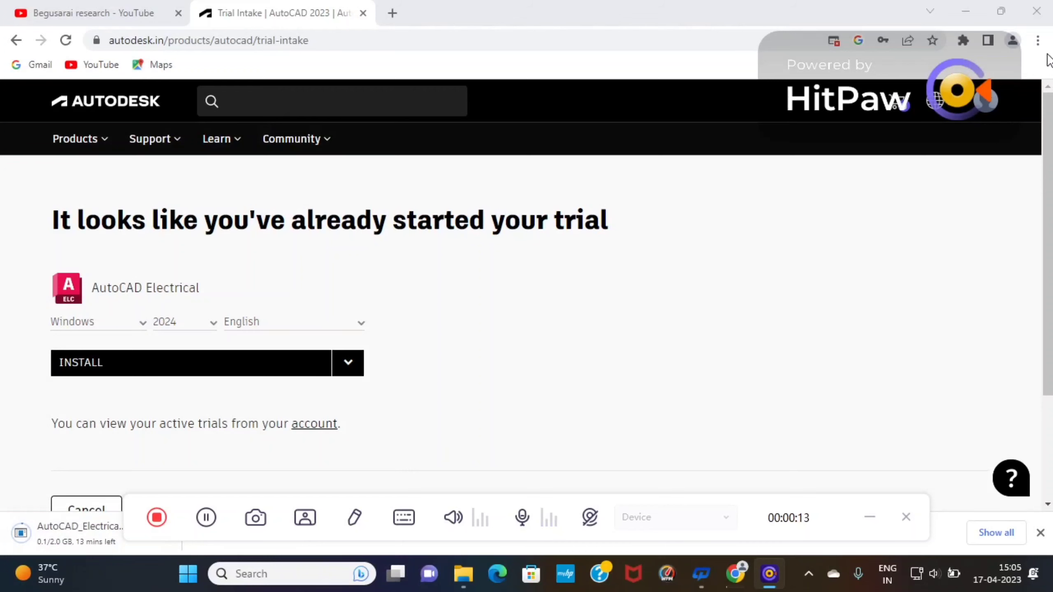
left_click(1037, 40)
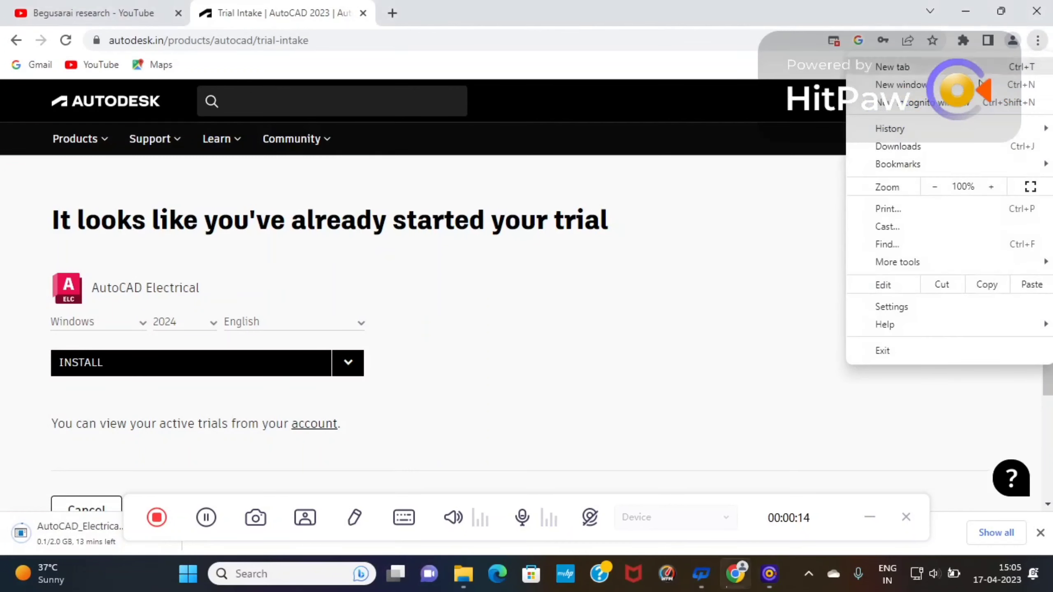
- Show the AutoCAD_Electrical_2024 installer's progress on Chrome's Downloads page
left_click(920, 148)
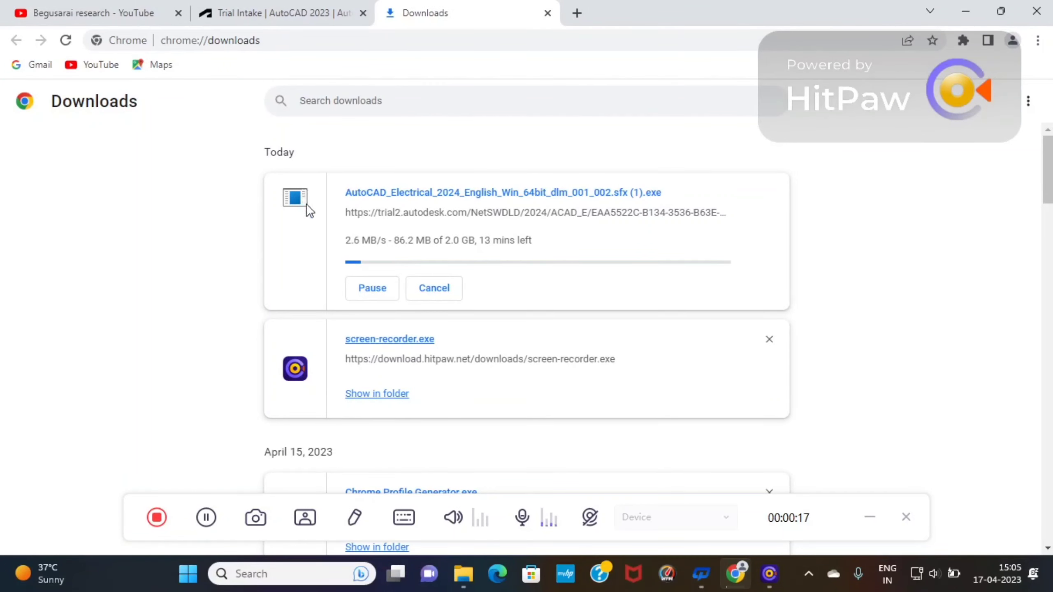